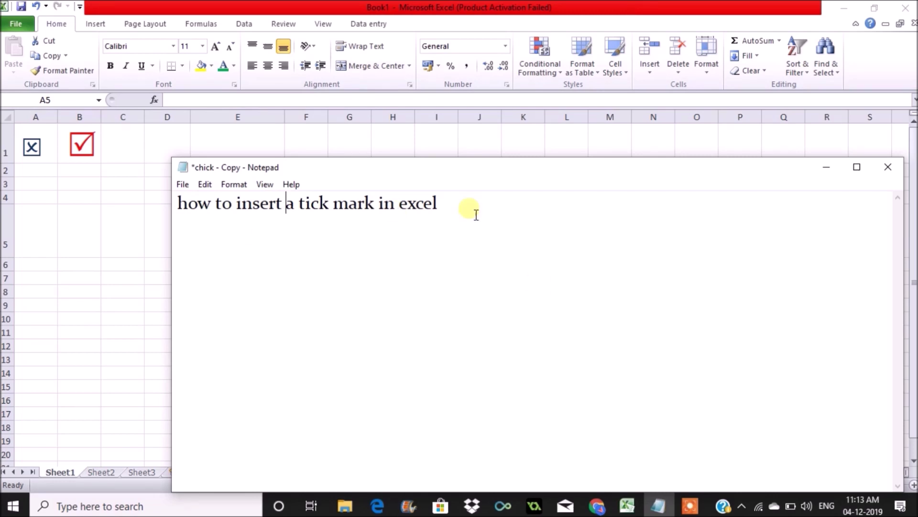
- Bring the Excel workbook in front of Notepad and show the Insert ribbon
key(alt+Tab)
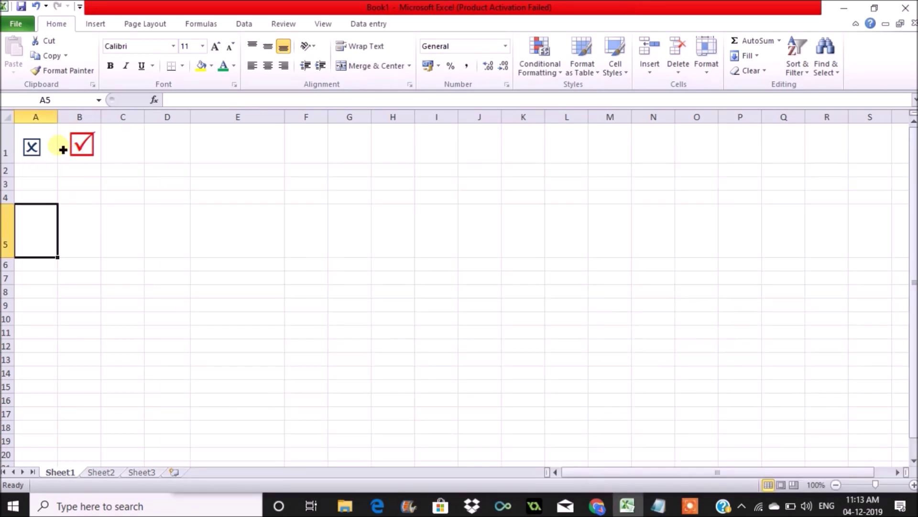
click(97, 24)
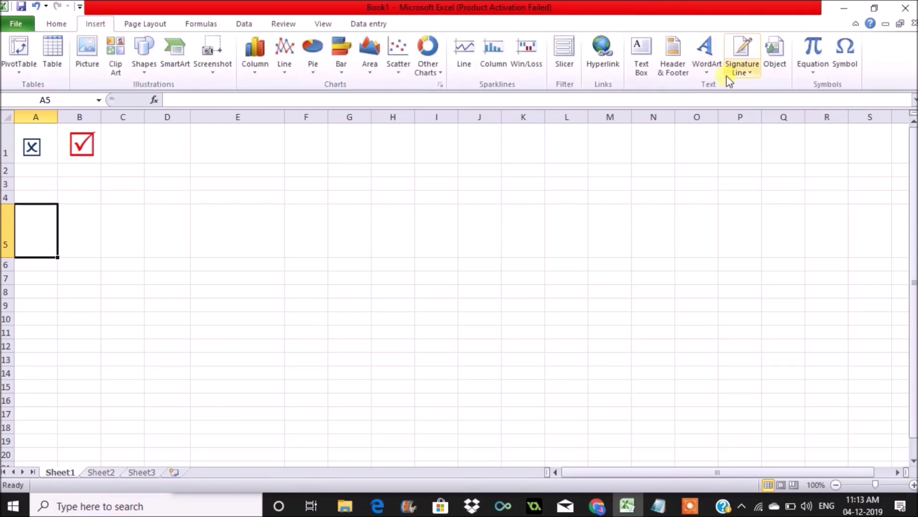
- In the Symbol dialog, choose the Wingdings 2 font and its tick mark (code 80)
click(845, 50)
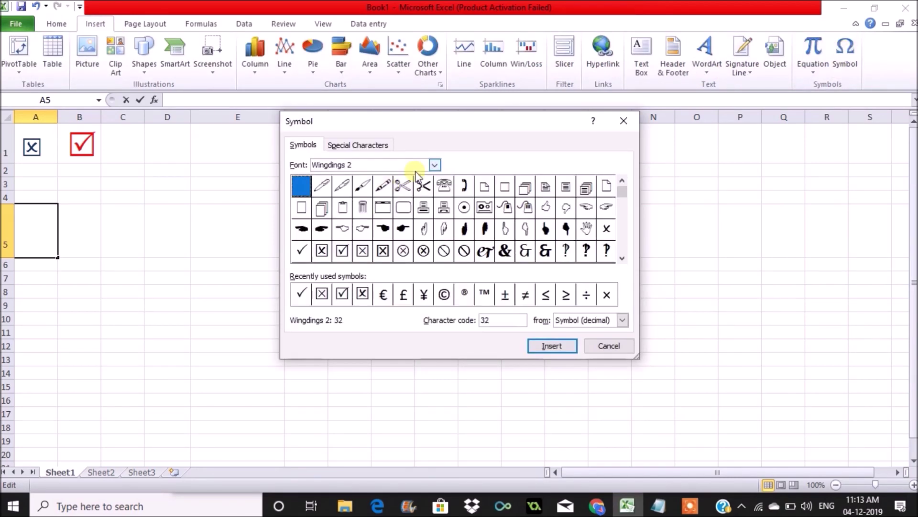
click(434, 164)
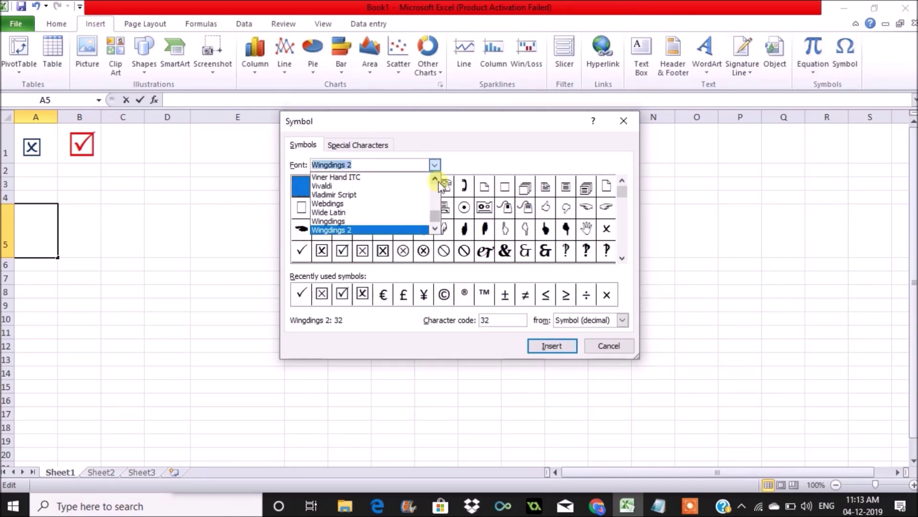
scroll(436, 189, up, 10)
scroll(435, 186, up, 20)
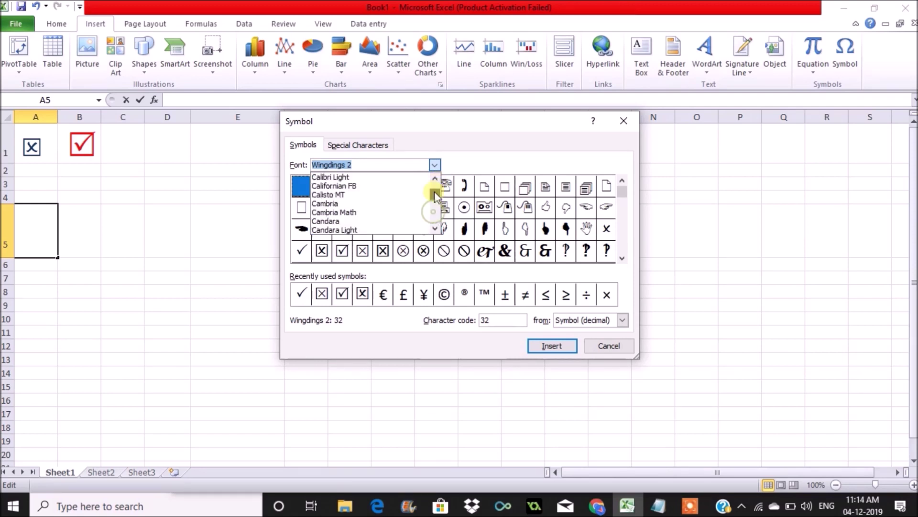
scroll(436, 180, up, 5)
click(397, 177)
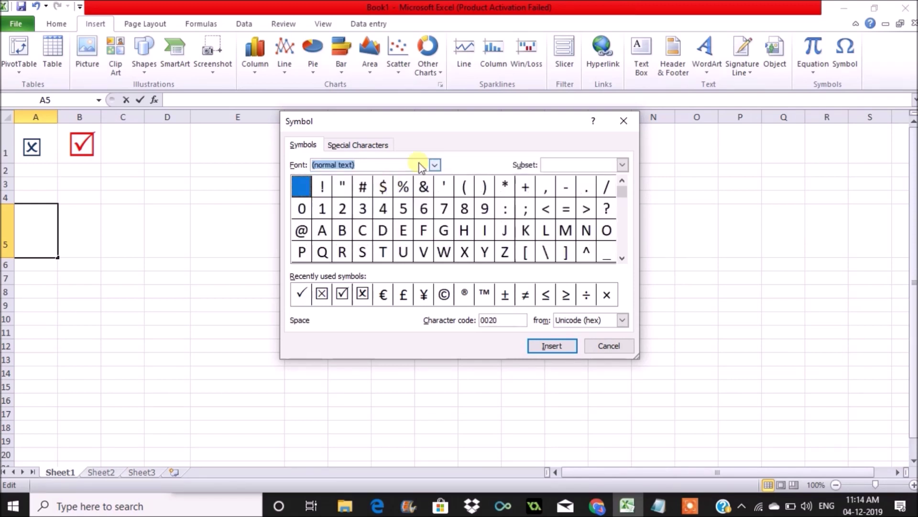
click(436, 164)
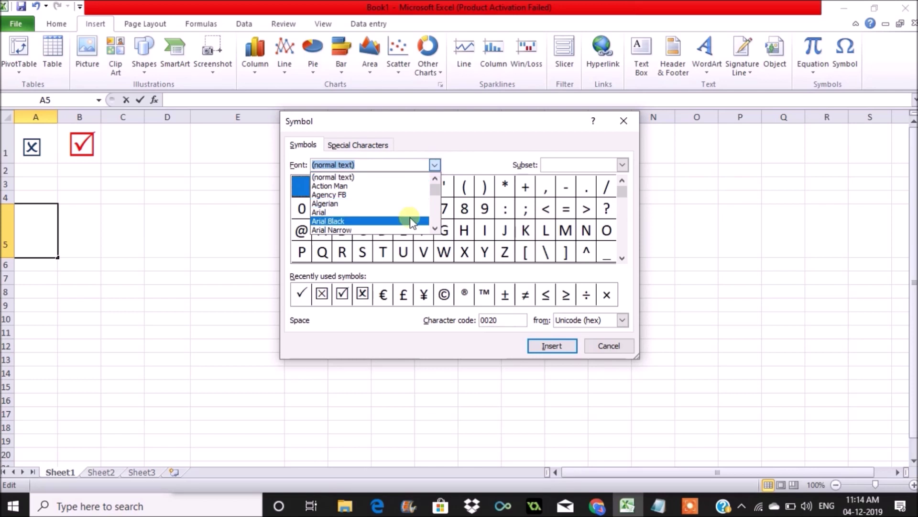
text(w)
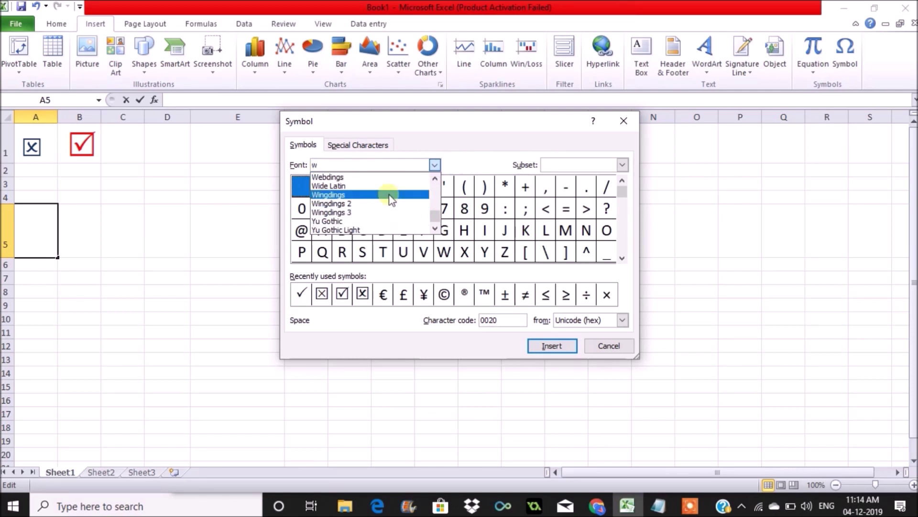
click(371, 205)
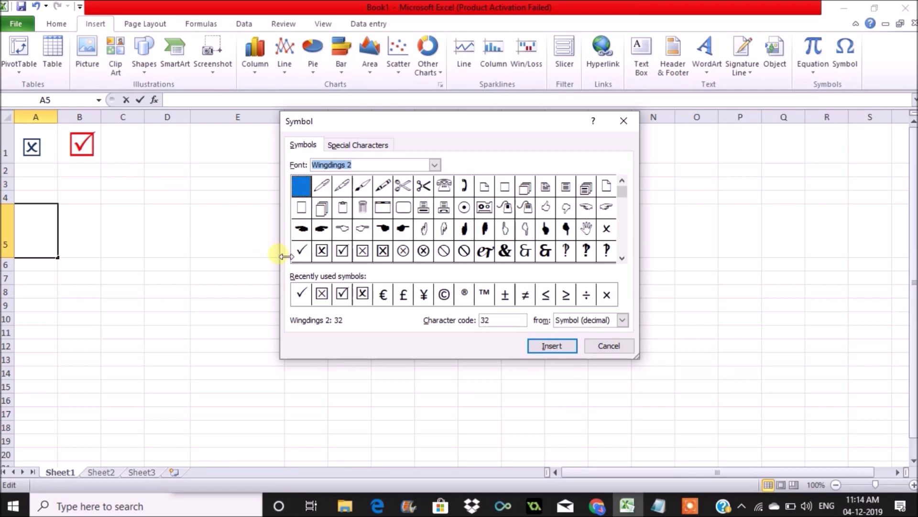
click(302, 251)
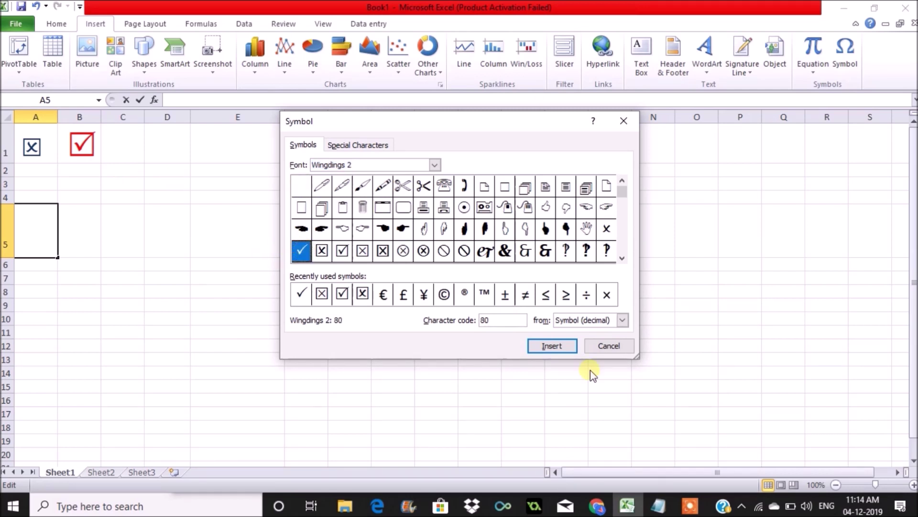
- Insert the Wingdings 2 tick into A5, close the Symbol dialog, and select E2
click(562, 345)
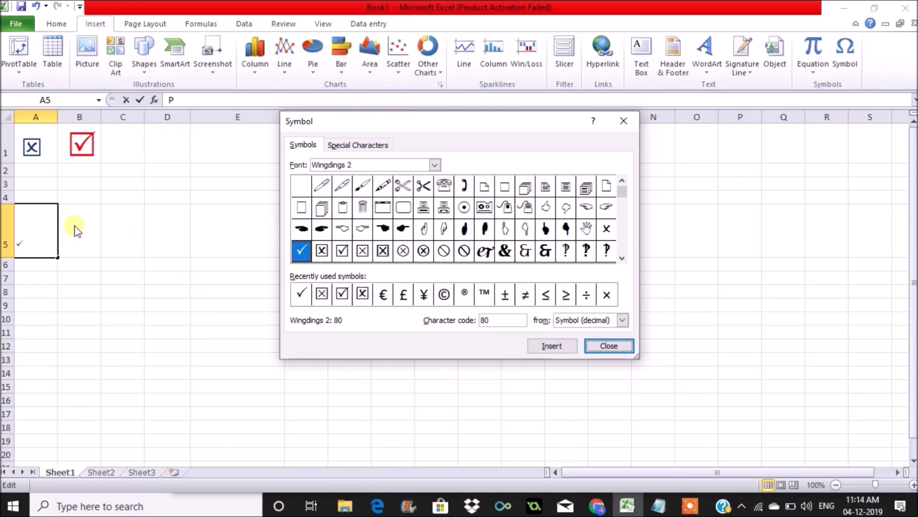
click(607, 345)
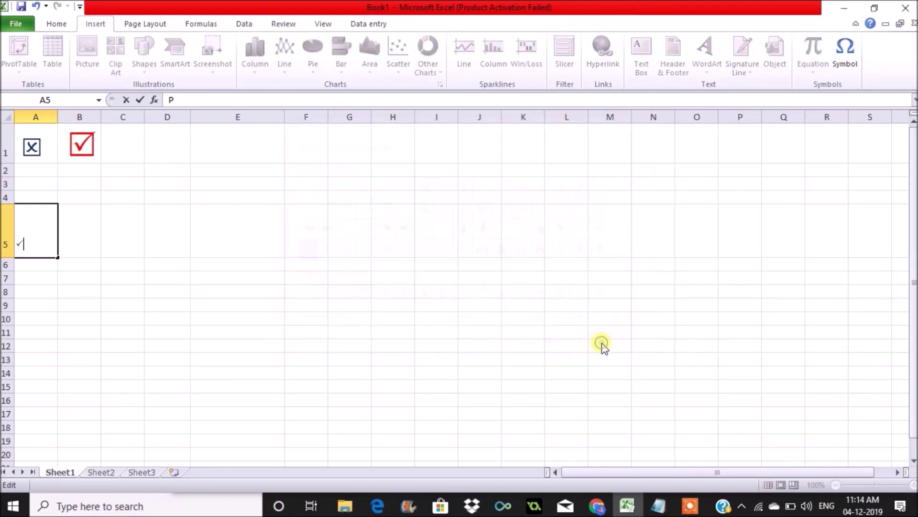
click(228, 170)
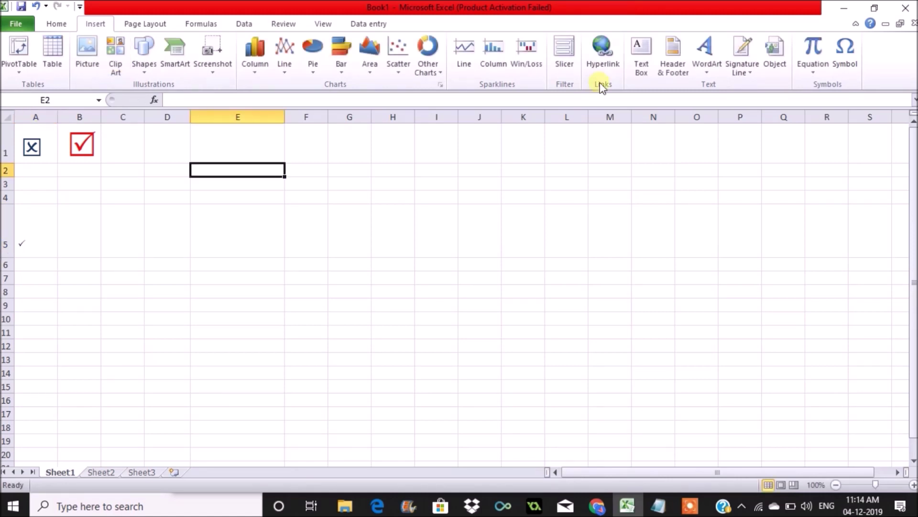
- Insert the Wingdings 2 circled cross into E2, then select the tick in A5
click(850, 61)
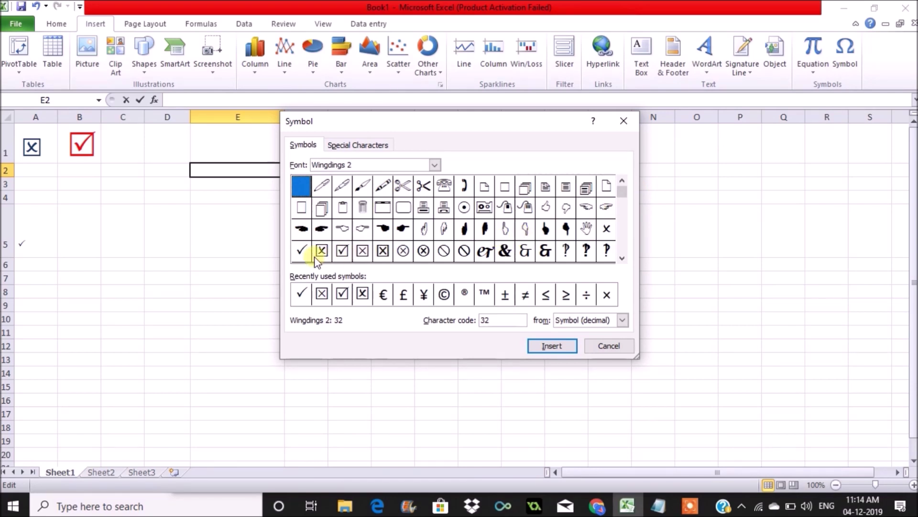
click(423, 251)
click(547, 346)
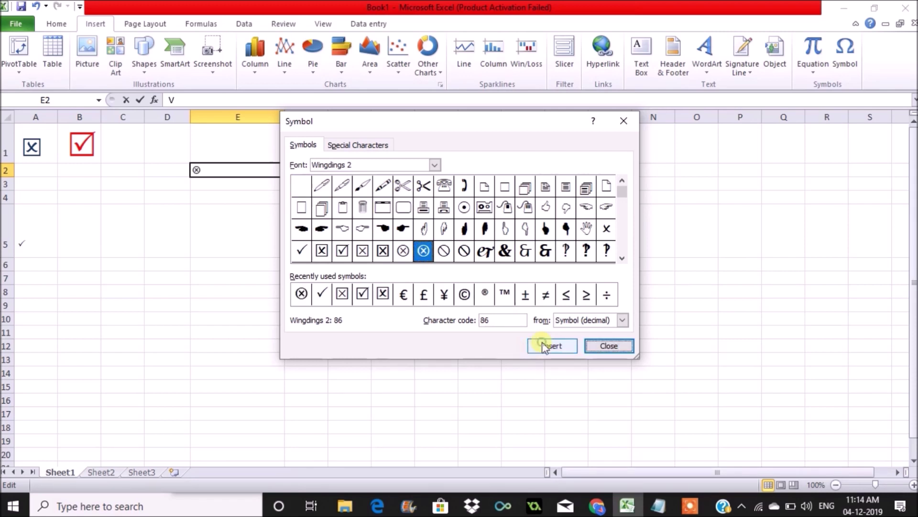
click(607, 346)
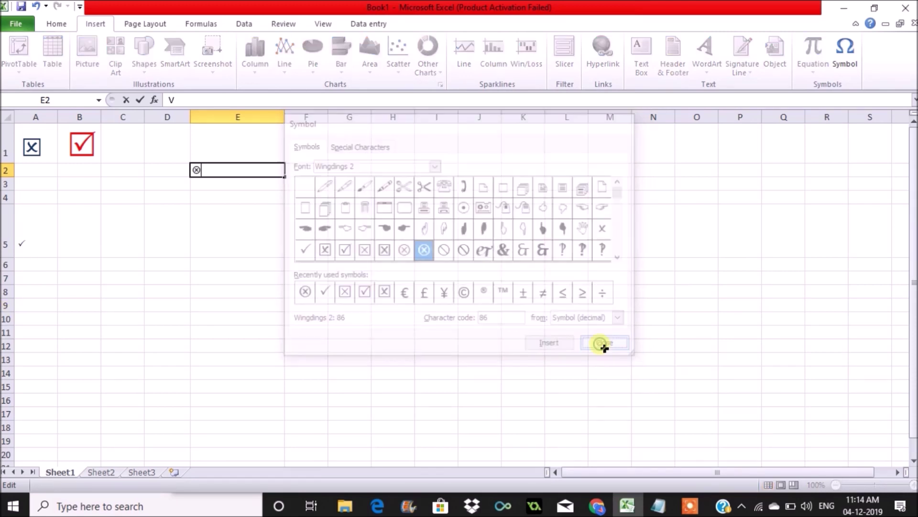
click(45, 251)
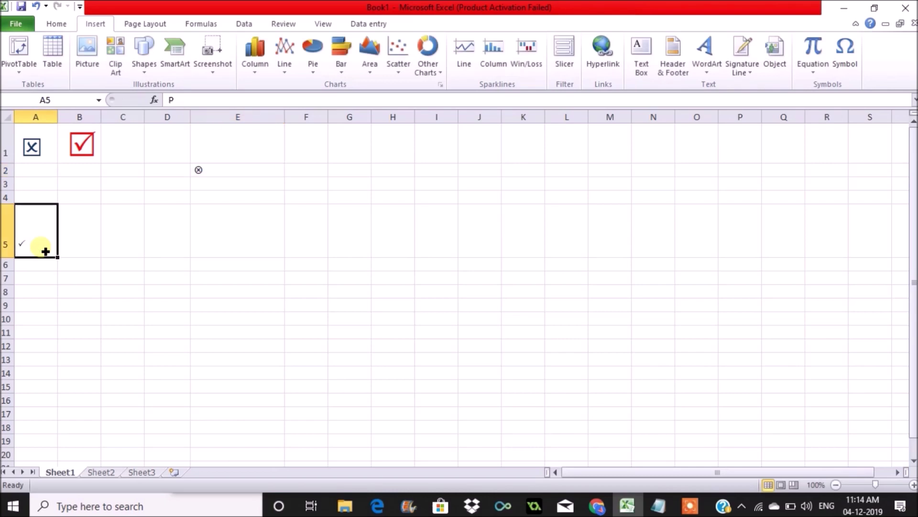
click(57, 25)
- Give the A5 tick font size 36 and green font colour, then select E2 and D5
click(203, 47)
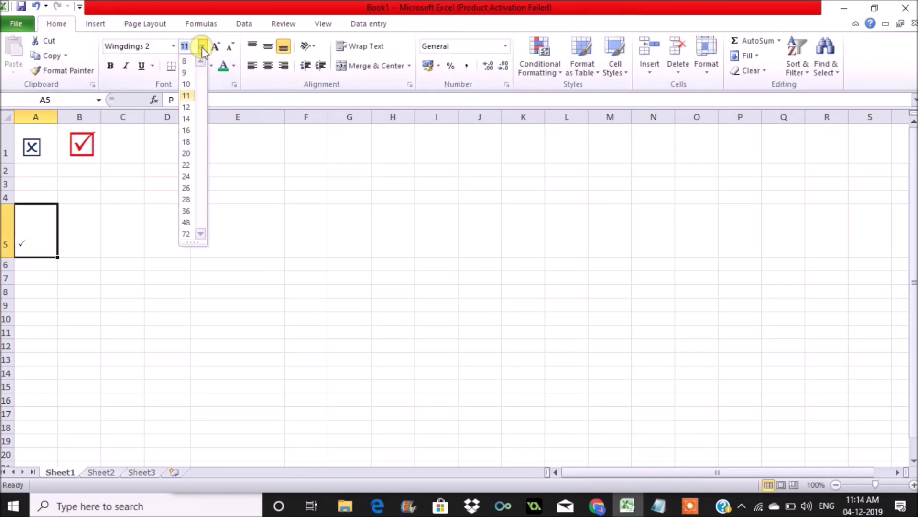
click(186, 211)
click(234, 66)
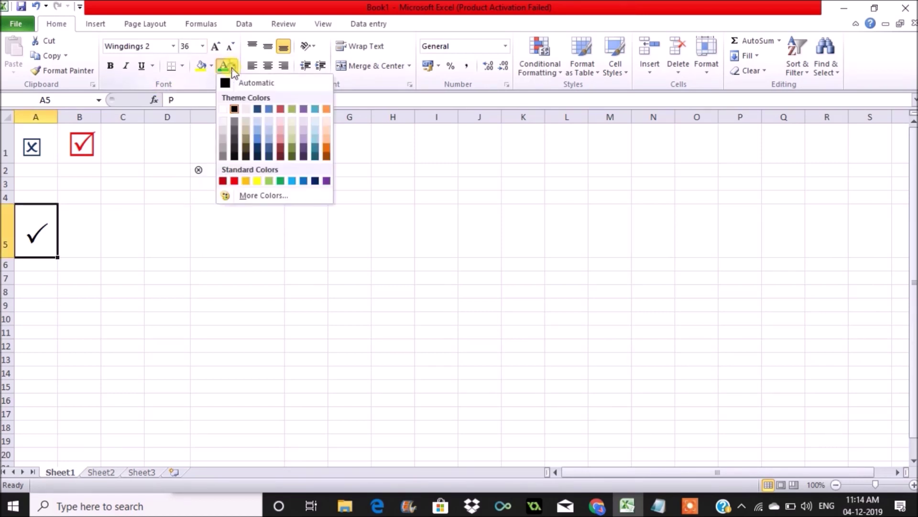
click(286, 181)
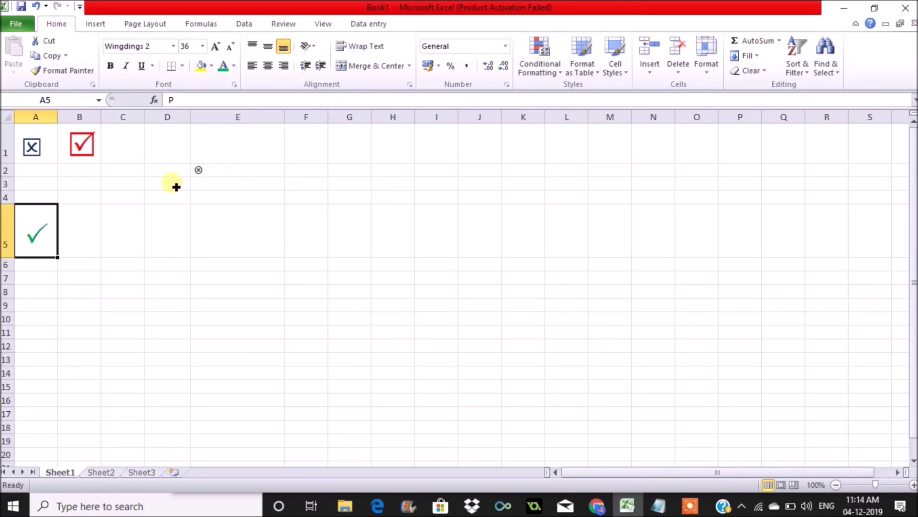
click(214, 176)
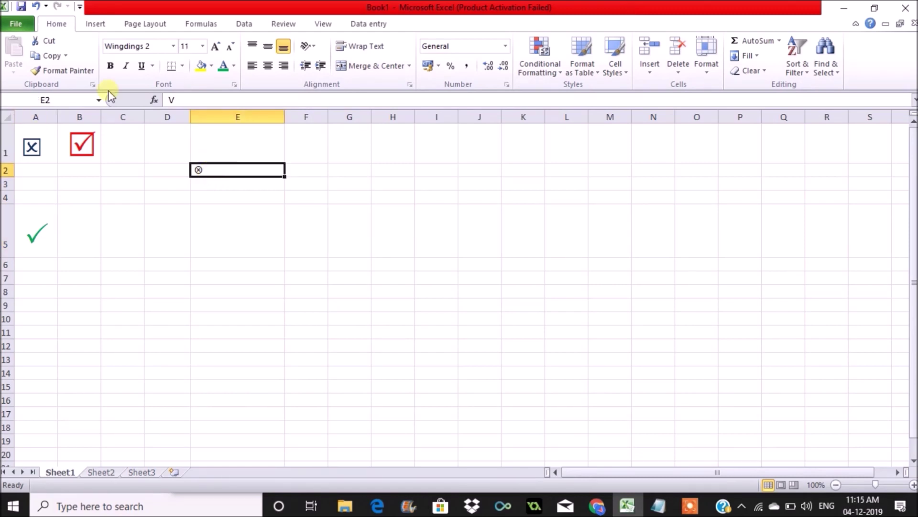
click(151, 222)
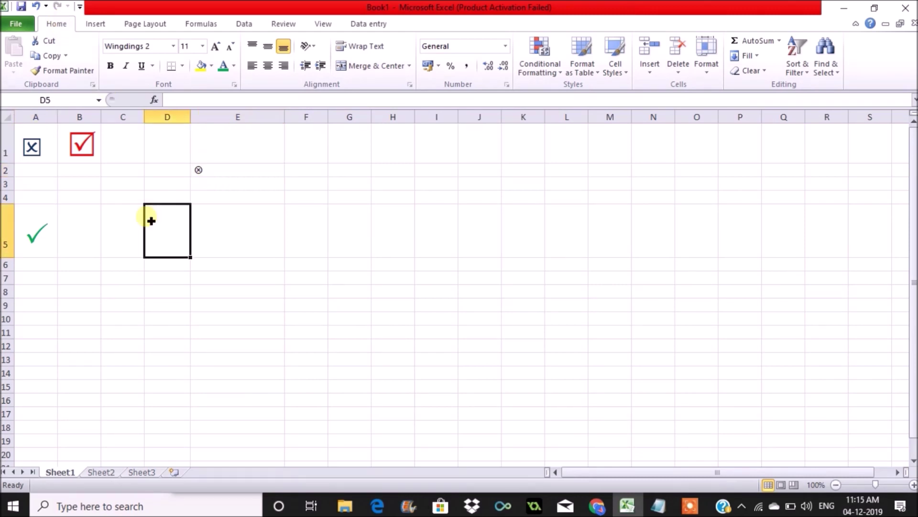